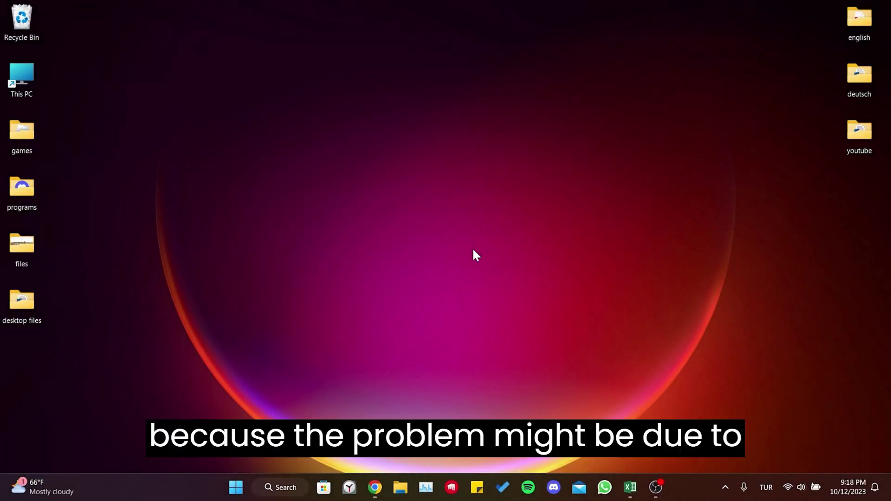
# Step: Open Control Panel's Programs and Features list by searching Windows for 'control'
pyautogui.press('super+s')
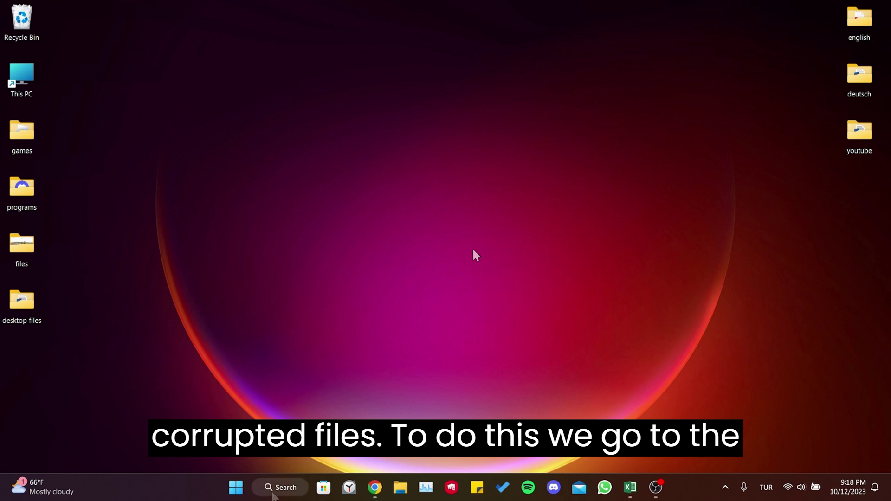
pyautogui.write('control')
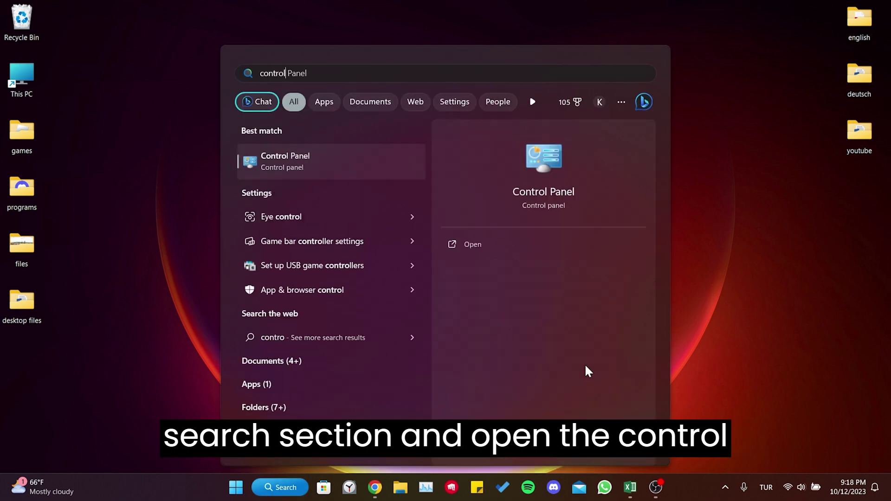
pyautogui.click(357, 154)
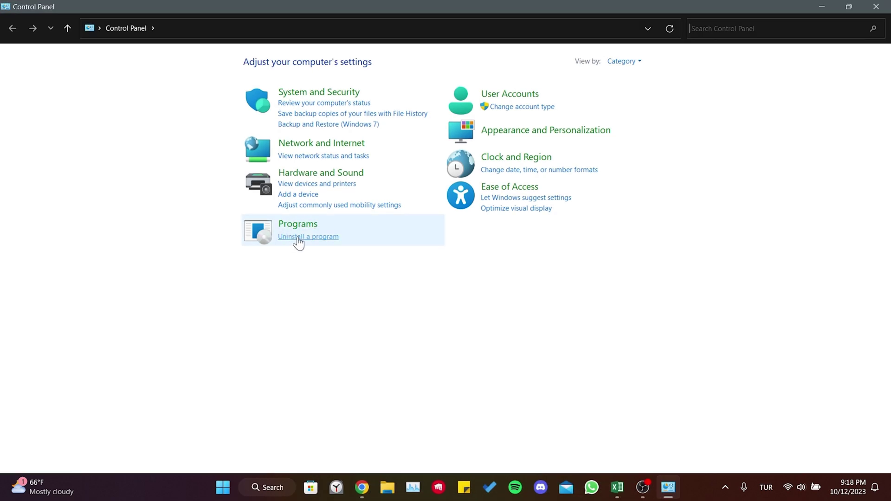
pyautogui.click(298, 241)
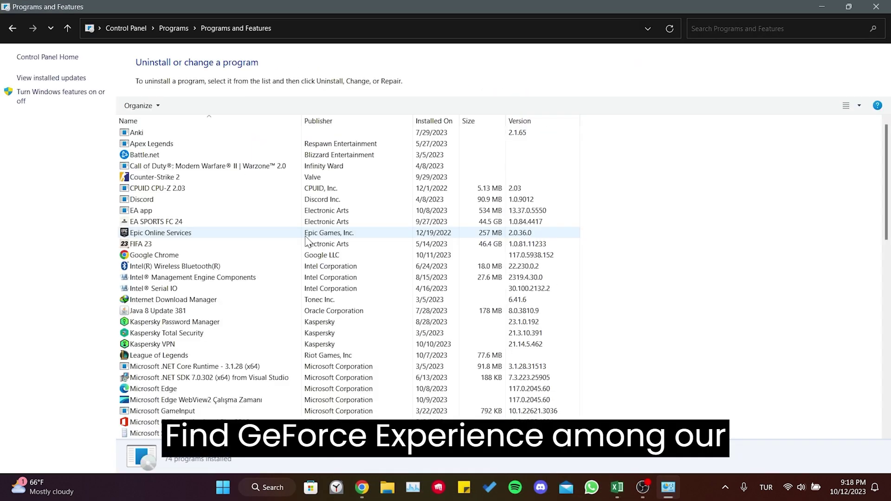
# Step: Uninstall NVIDIA GeForce Experience from Programs and Features, then close the window
pyautogui.press('n')
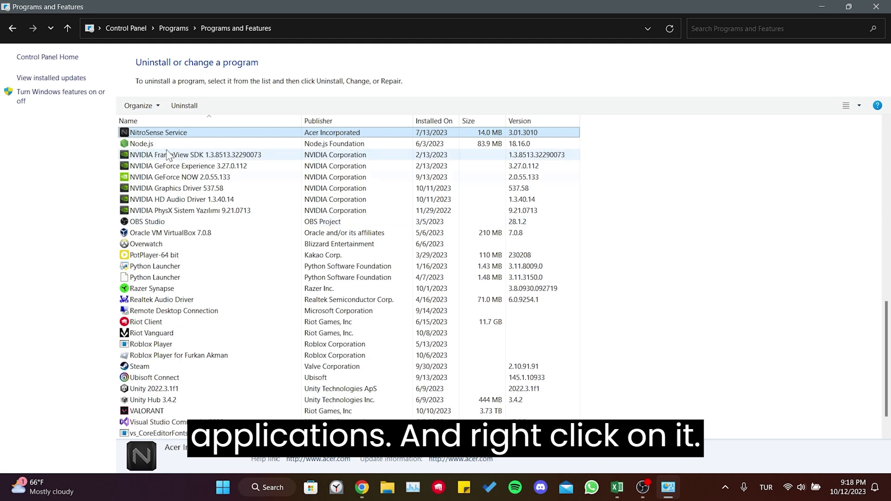
pyautogui.click(171, 169)
pyautogui.rightClick(189, 170)
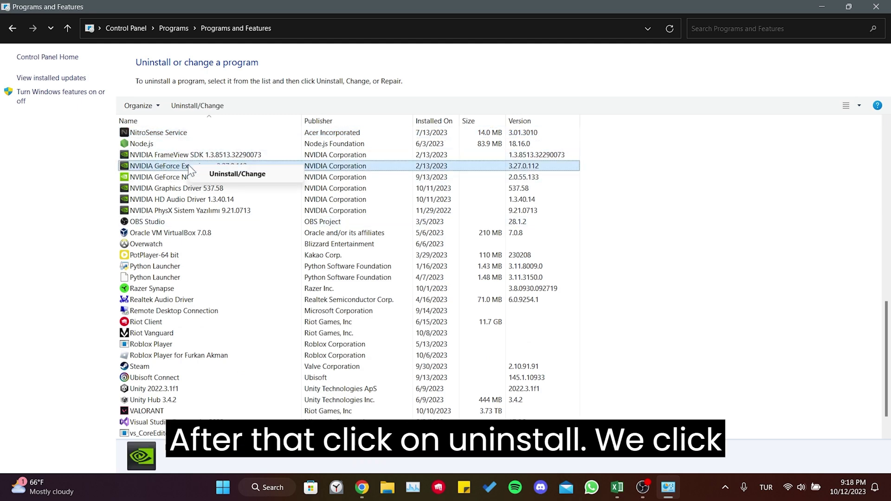
pyautogui.click(251, 178)
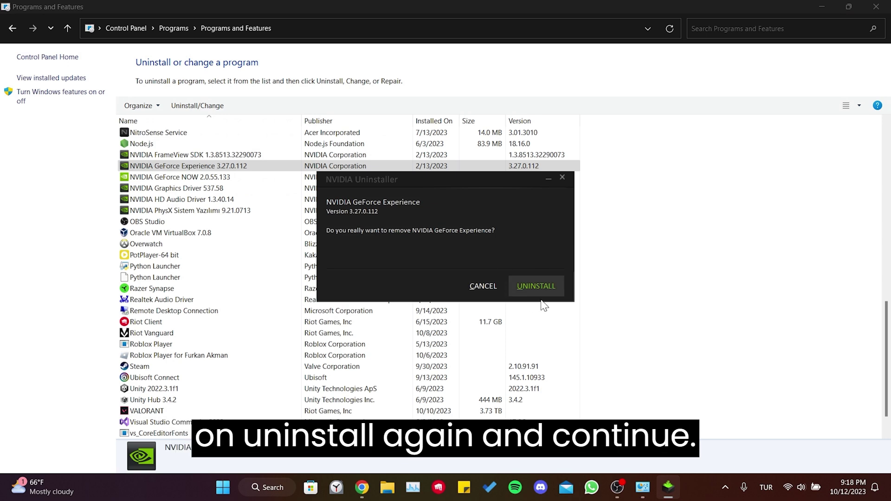
pyautogui.click(538, 286)
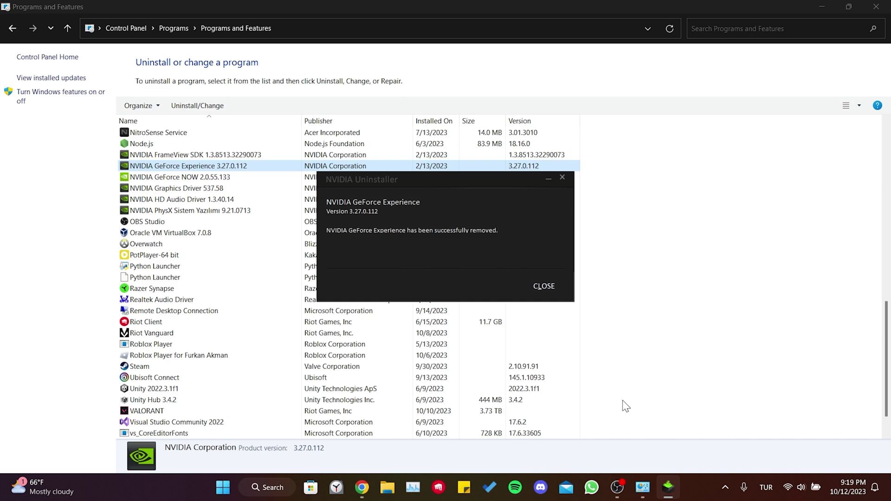
pyautogui.click(545, 287)
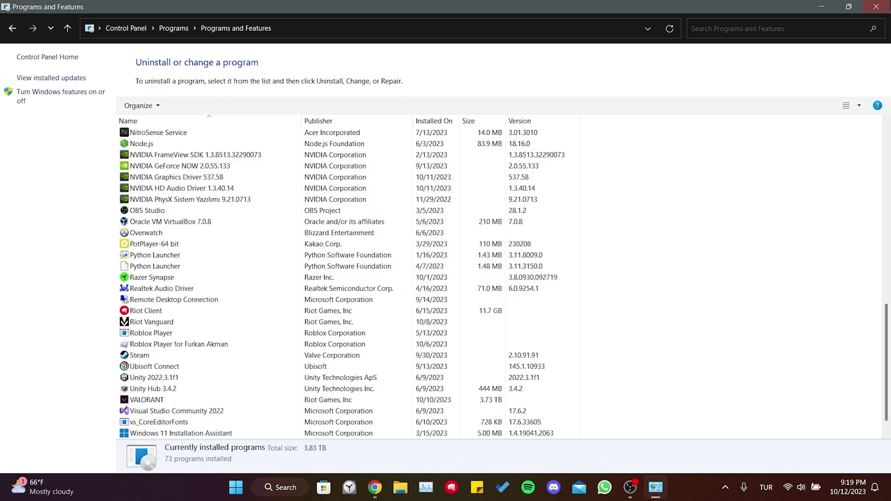
pyautogui.click(876, 6)
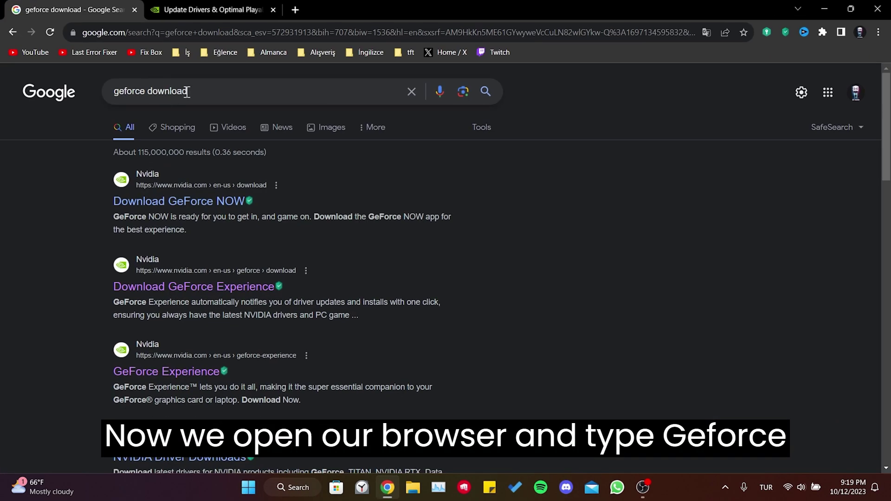
# Step: Download the GeForce Experience 3.27.0.112 installer from NVIDIA's page in Chrome to the Desktop
pyautogui.moveTo(187, 93); pyautogui.dragTo(102, 82)
pyautogui.click(60, 177)
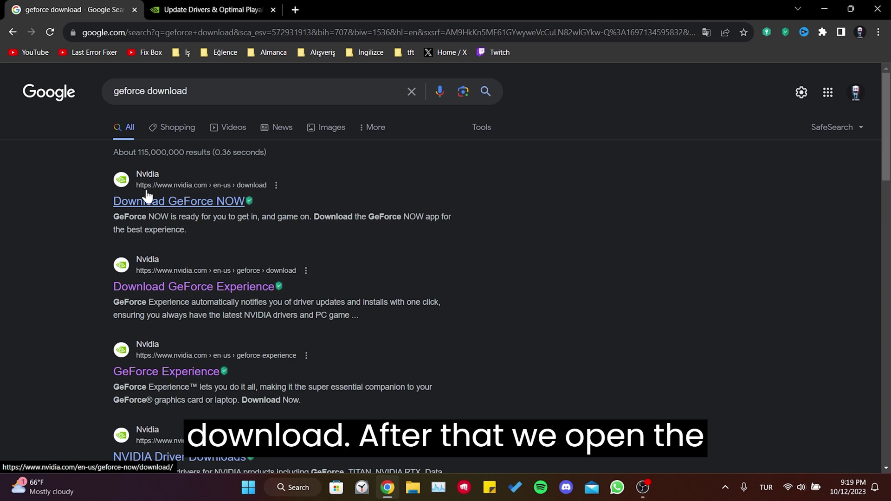
pyautogui.click(214, 9)
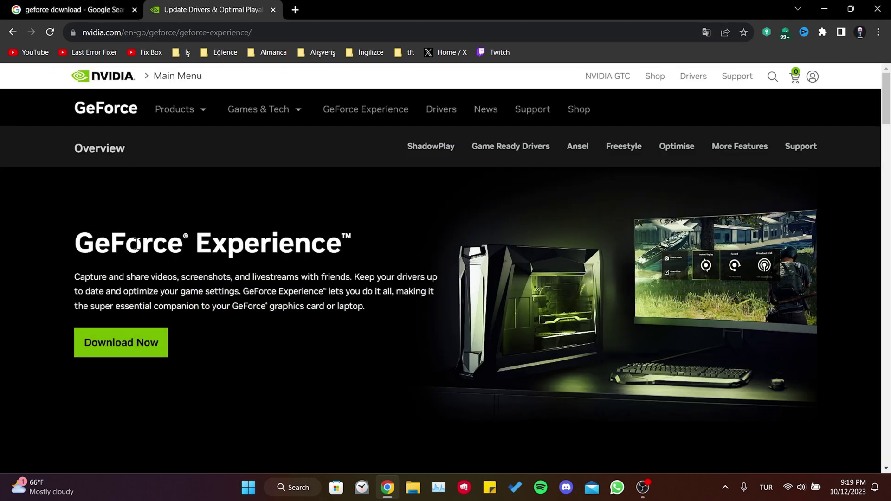
pyautogui.click(101, 342)
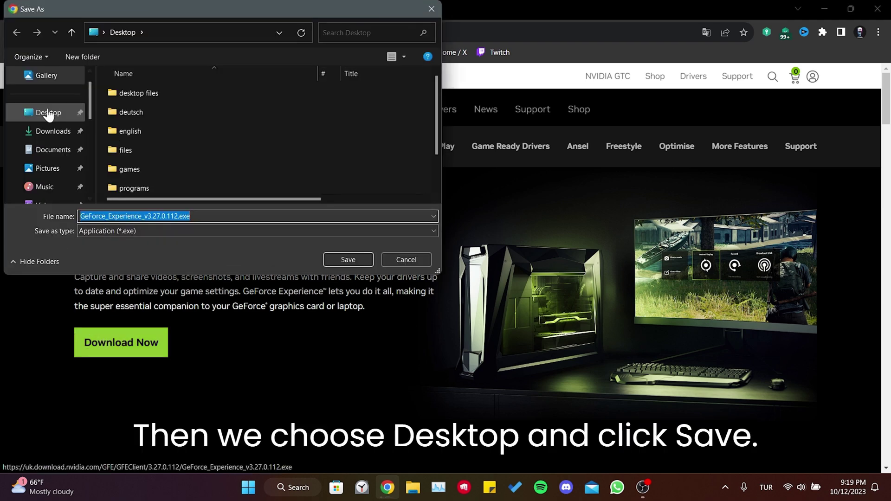
pyautogui.click(45, 113)
pyautogui.click(341, 260)
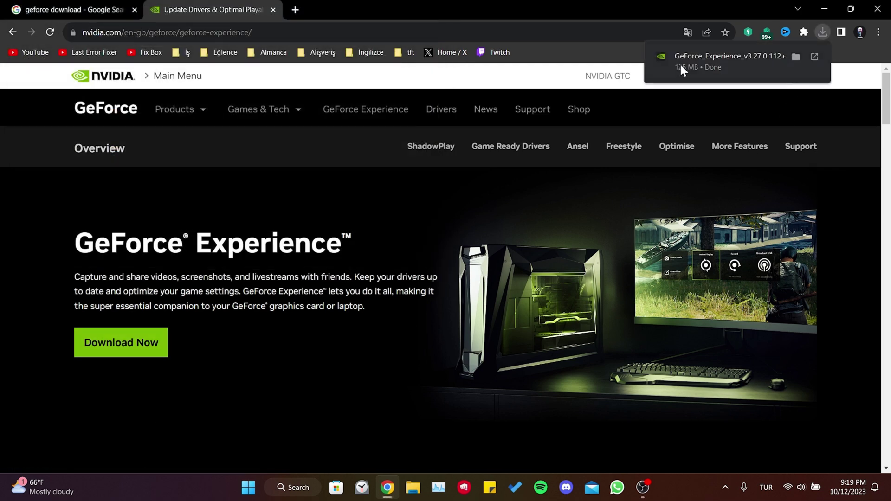
pyautogui.click(824, 9)
pyautogui.moveTo(22, 360); pyautogui.dragTo(361, 224)
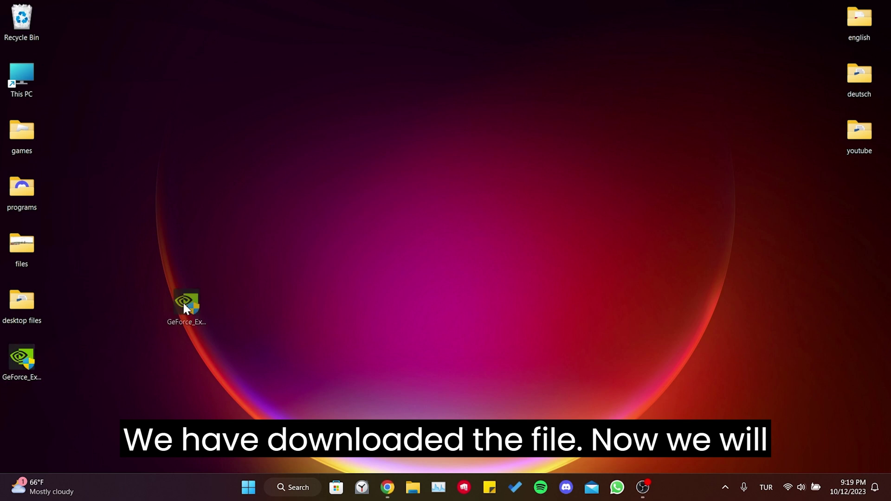
# Step: Install GeForce Experience, dismiss the NVIDIA sign-in panel, and minimize the app
pyautogui.click(462, 249)
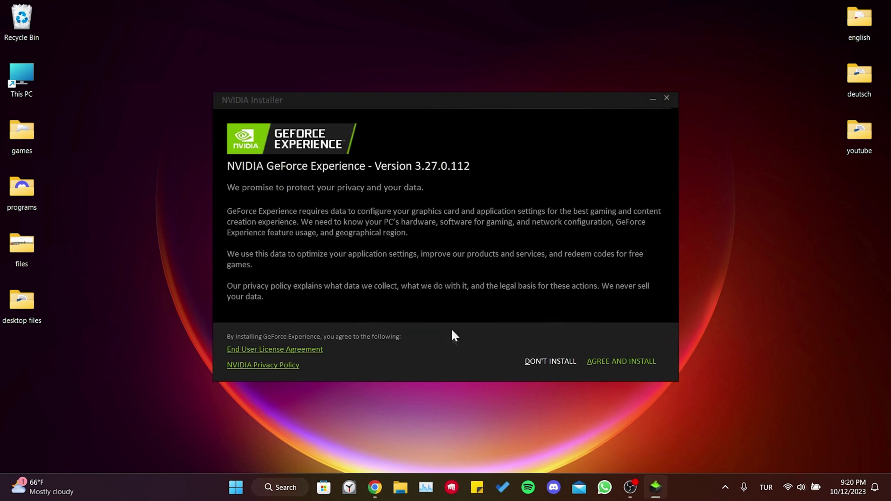
pyautogui.click(612, 359)
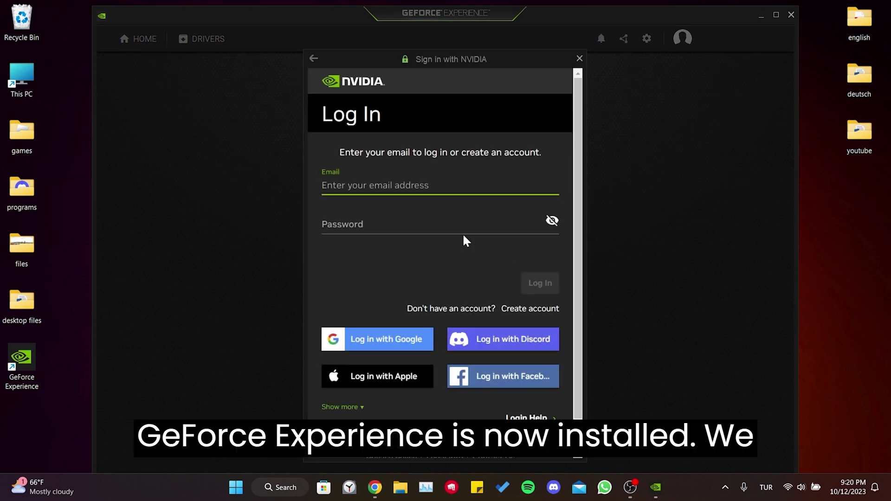
pyautogui.click(579, 59)
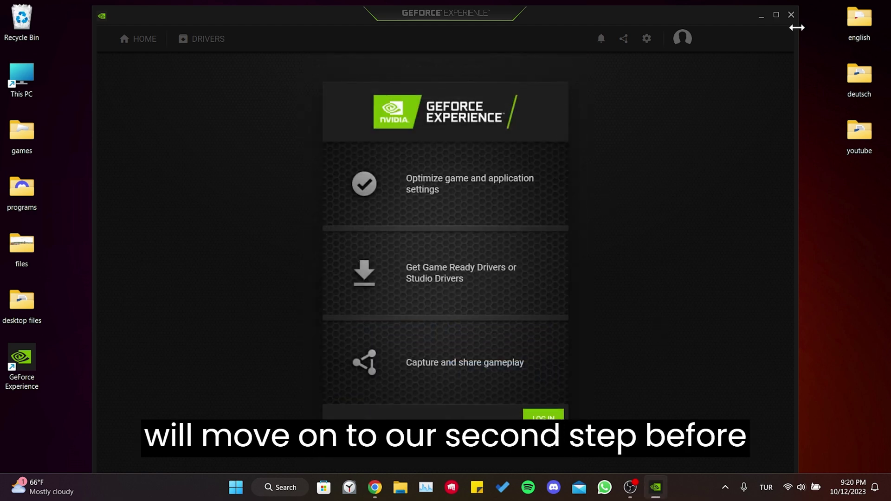
pyautogui.click(761, 15)
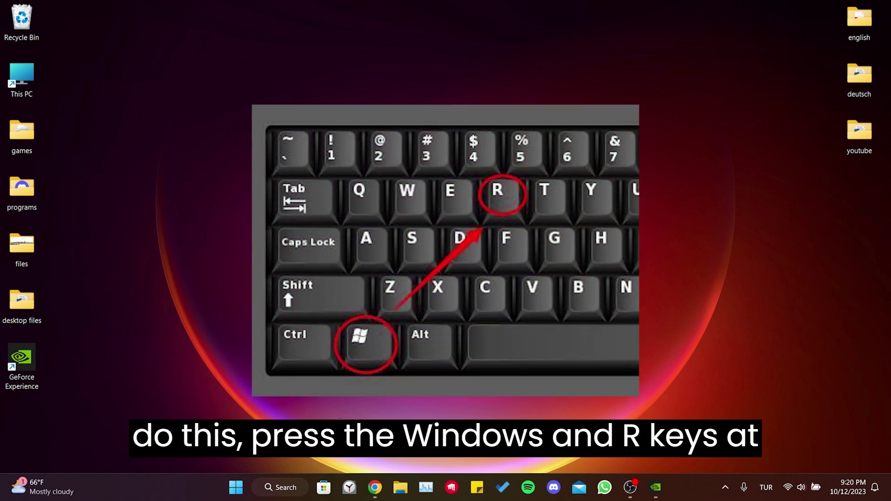
# Step: Launch the Services console by running services.msc from the Run dialog
pyautogui.press('super+r')
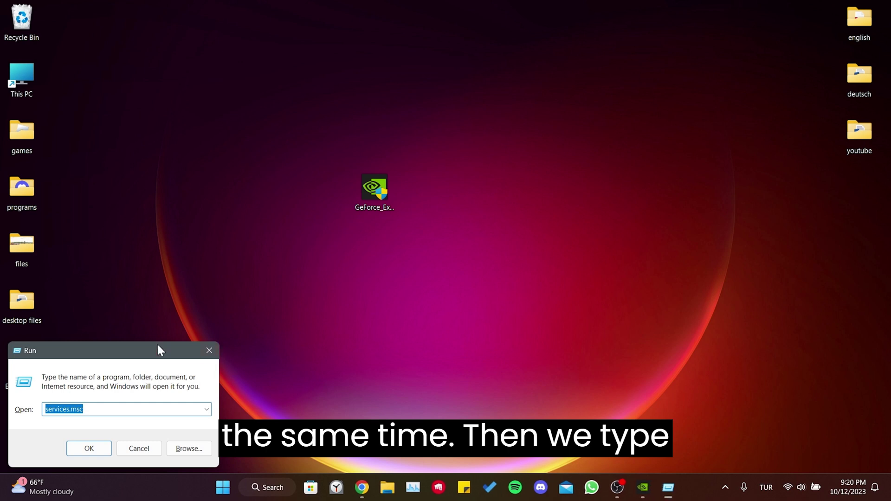
pyautogui.moveTo(159, 350)
pyautogui.mouseDown()
pyautogui.moveTo(492, 261)
pyautogui.moveTo(517, 242)
pyautogui.mouseUp()
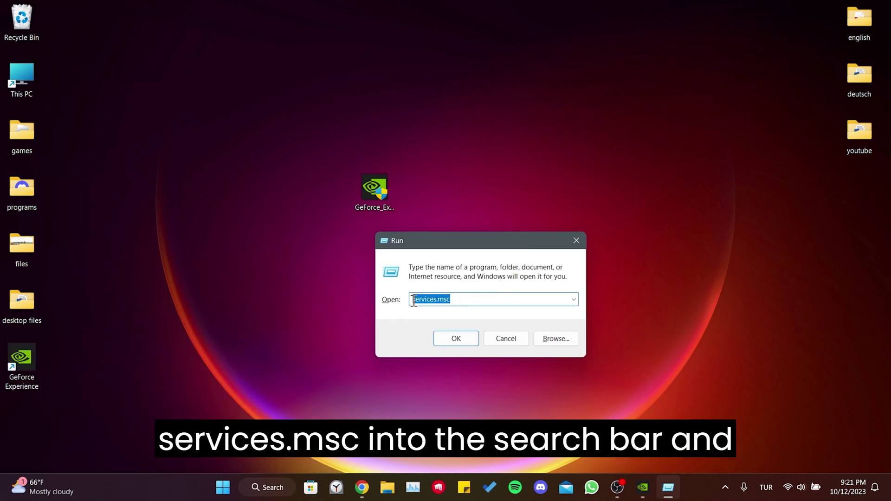
pyautogui.click(454, 338)
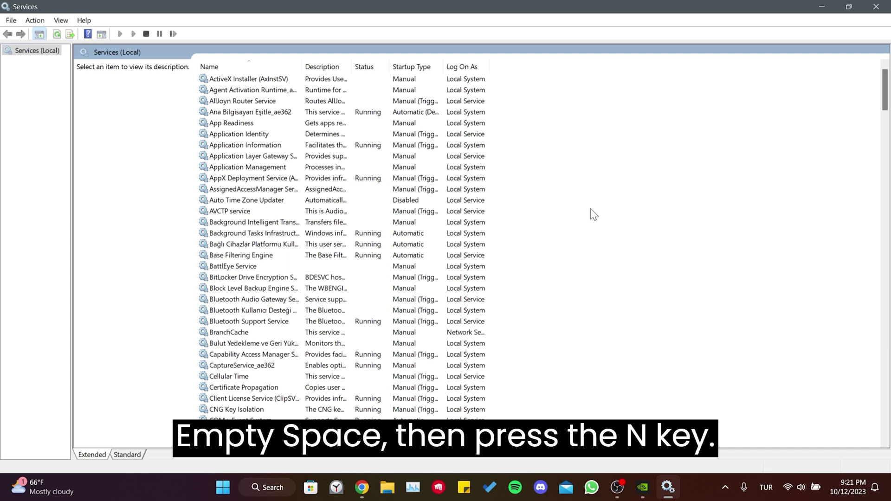
# Step: Open NVIDIA Display Container LS properties and set its startup type to Automatic
pyautogui.press('n')
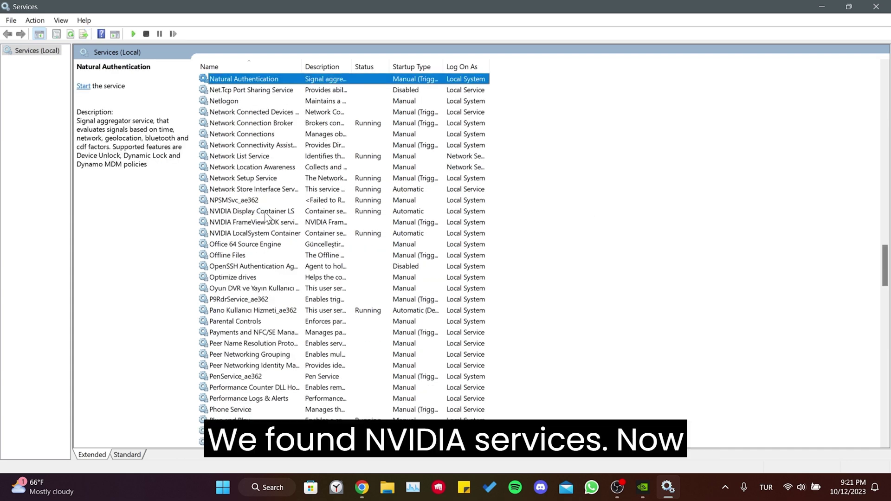
pyautogui.click(266, 213)
pyautogui.click(254, 234)
pyautogui.click(235, 211)
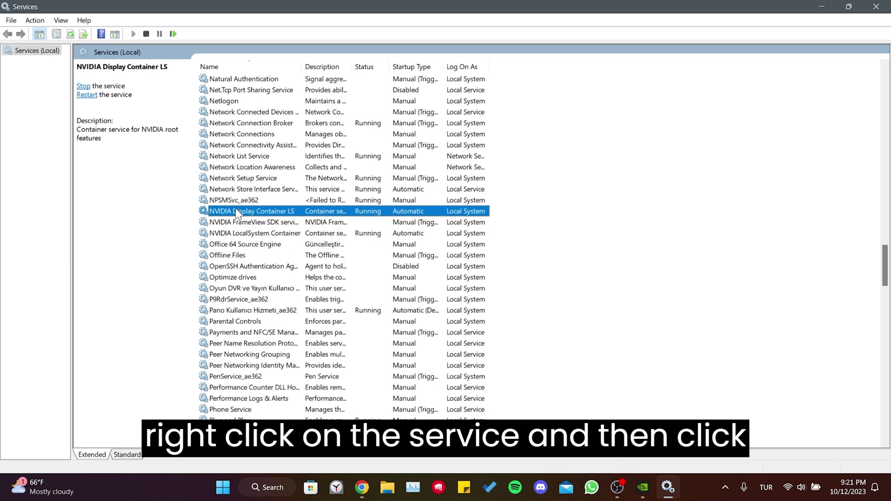
pyautogui.rightClick(236, 210)
pyautogui.click(273, 320)
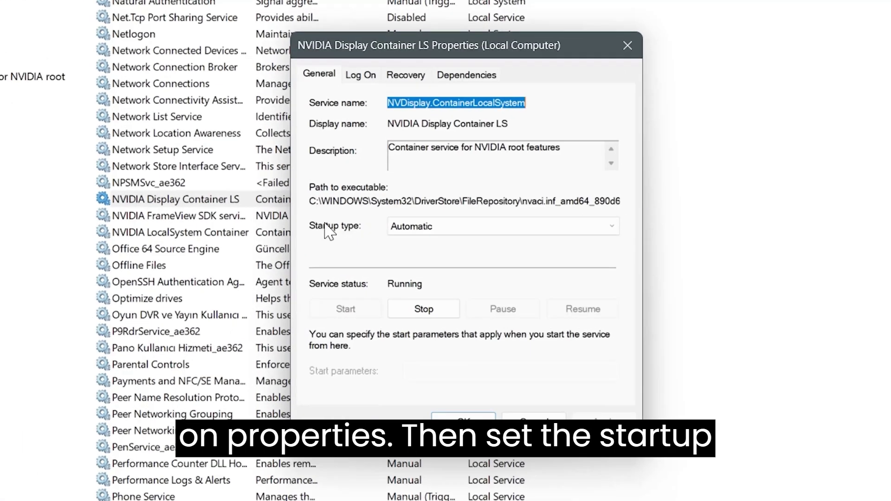
pyautogui.click(397, 229)
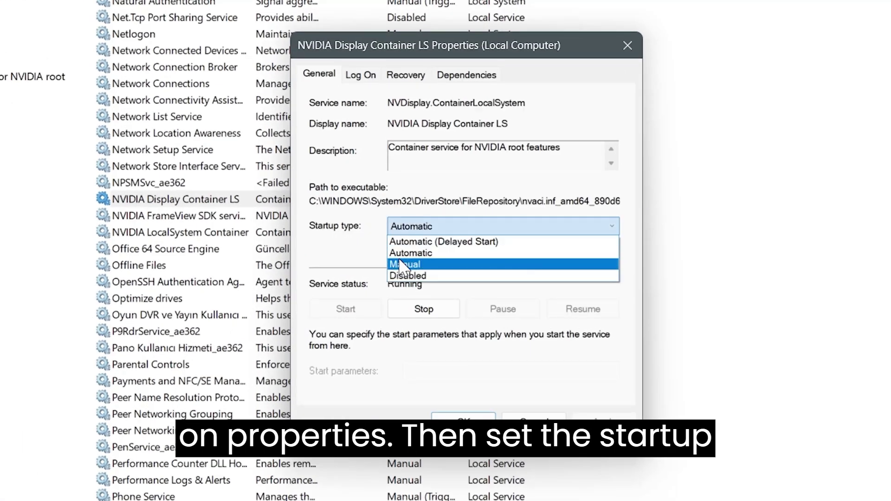
pyautogui.click(403, 254)
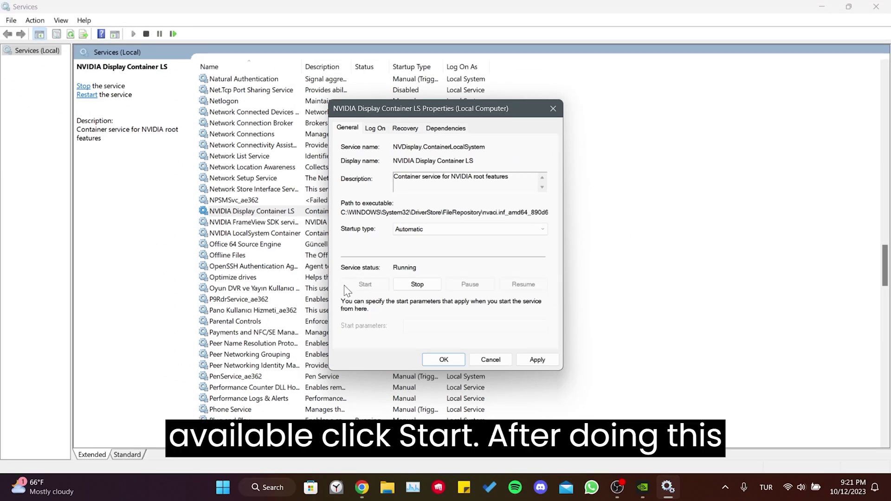
# Step: Apply Display Container LS settings, then set NVIDIA FrameView SDK service to Automatic and start it
pyautogui.click(537, 362)
pyautogui.click(432, 357)
pyautogui.rightClick(259, 222)
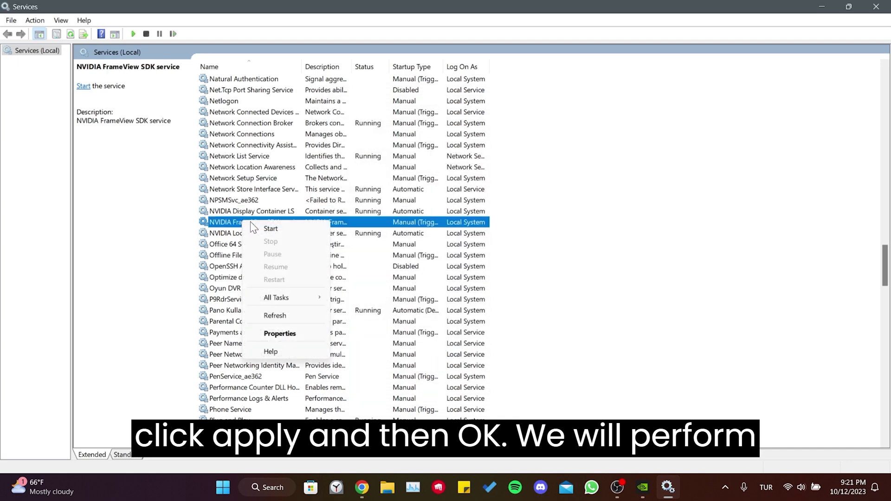
pyautogui.click(289, 332)
pyautogui.click(418, 229)
pyautogui.click(415, 247)
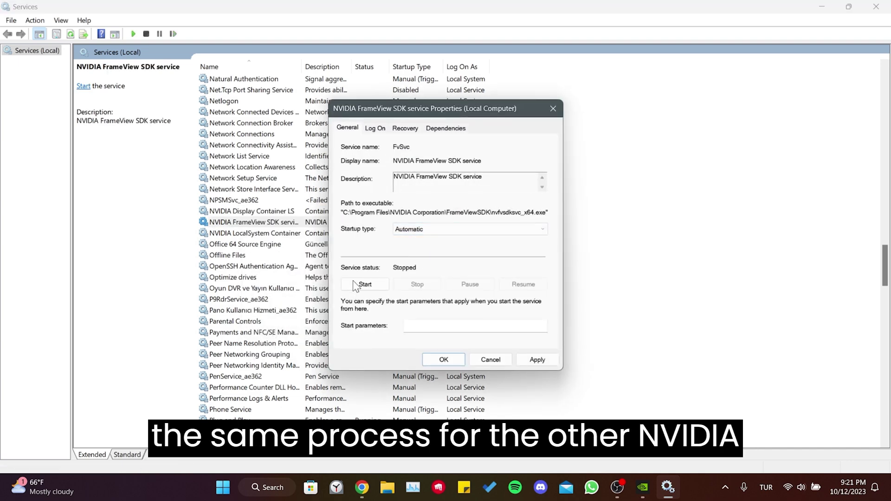
pyautogui.click(357, 285)
pyautogui.click(523, 359)
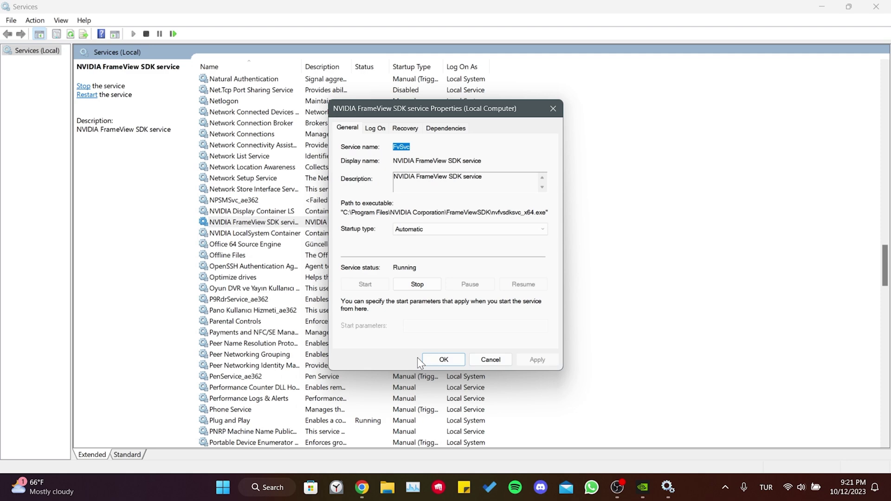
pyautogui.click(432, 359)
# Step: Apply and confirm NVIDIA LocalSystem Container's Automatic startup in its properties
pyautogui.rightClick(254, 234)
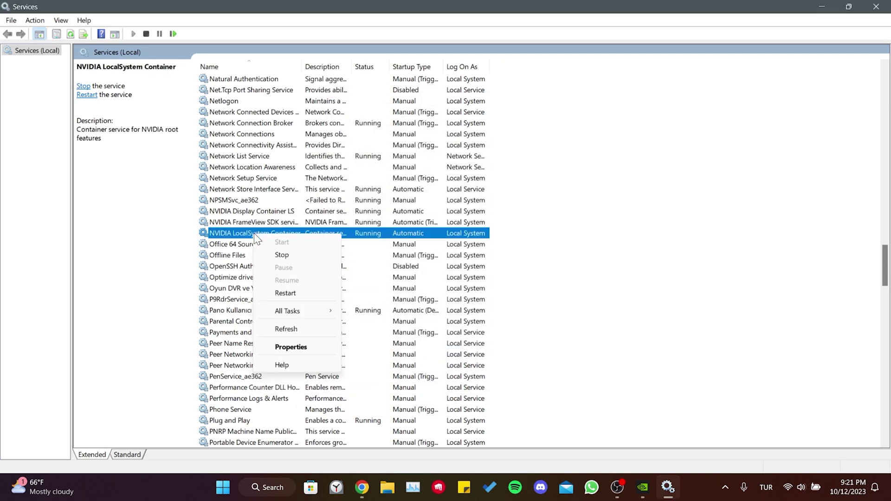
pyautogui.click(291, 346)
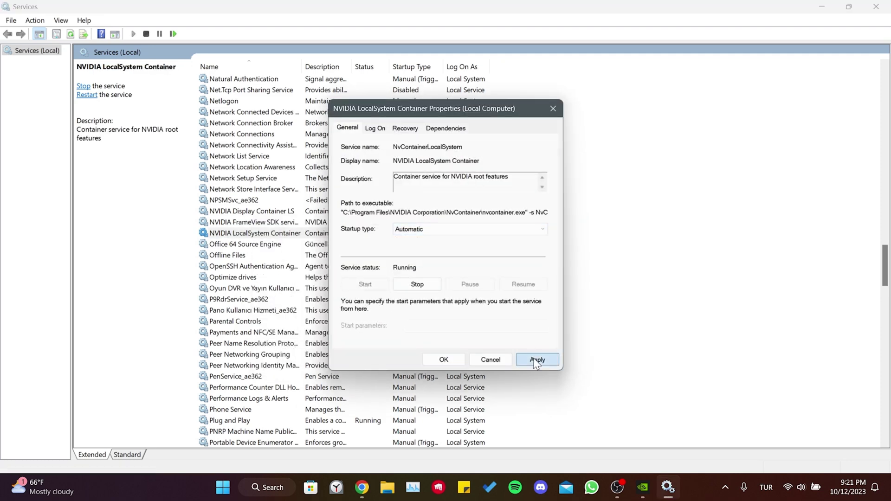
pyautogui.click(537, 359)
pyautogui.click(436, 358)
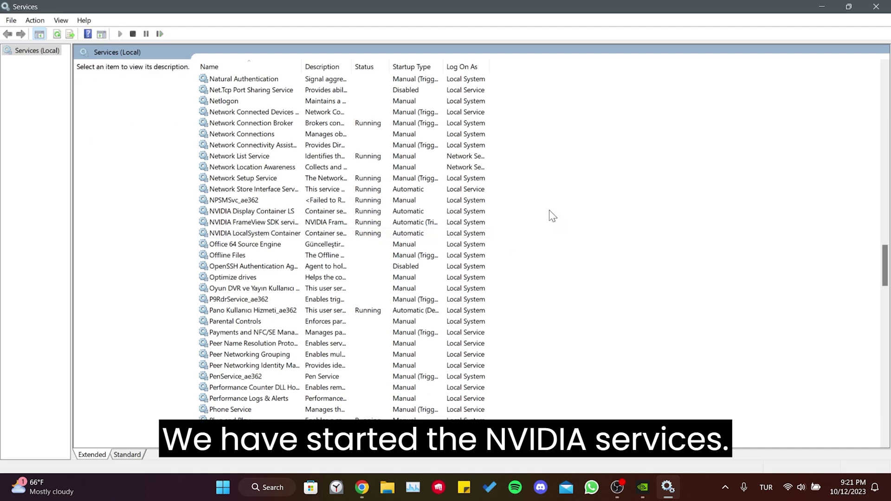